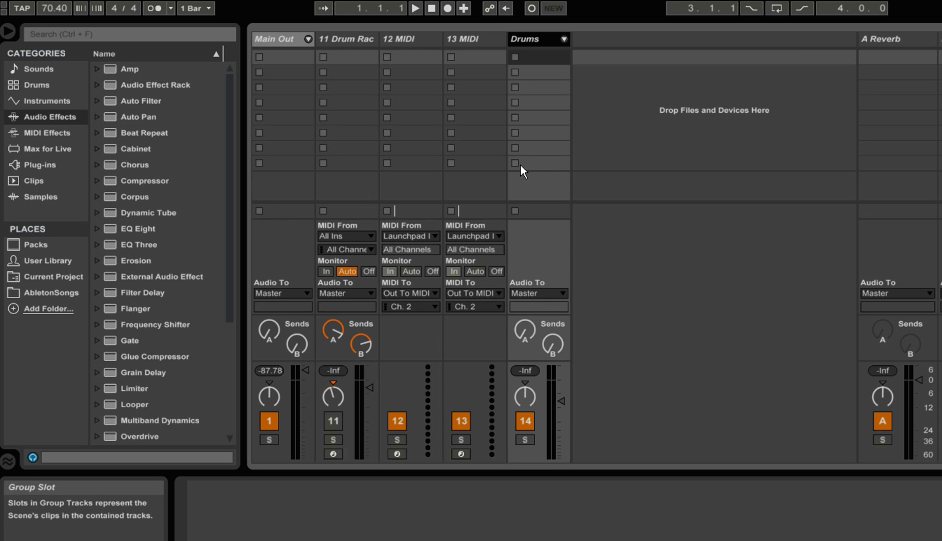
# Step: Close the Preferences window and browse the Max for Live, MIDI Effects and Audio Effects categories
pyautogui.click(121, 1)
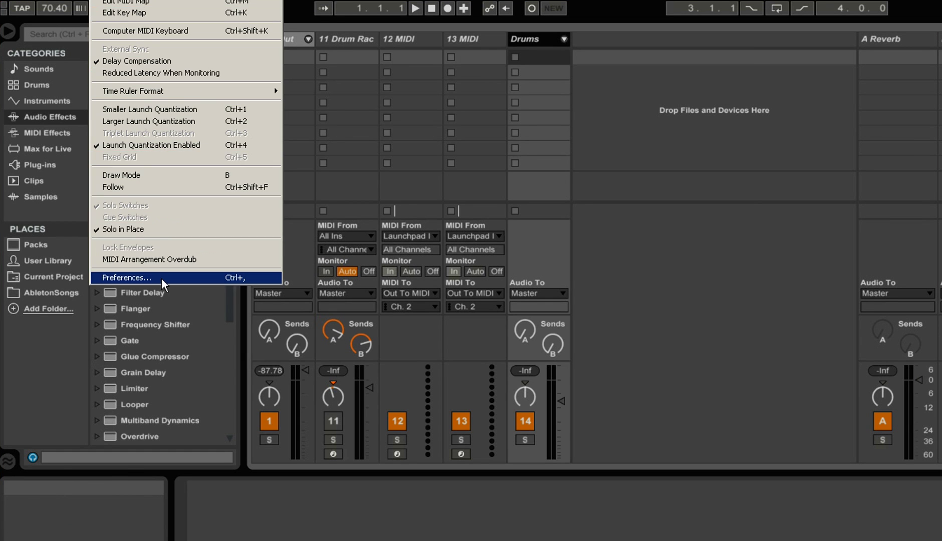
pyautogui.press('Escape')
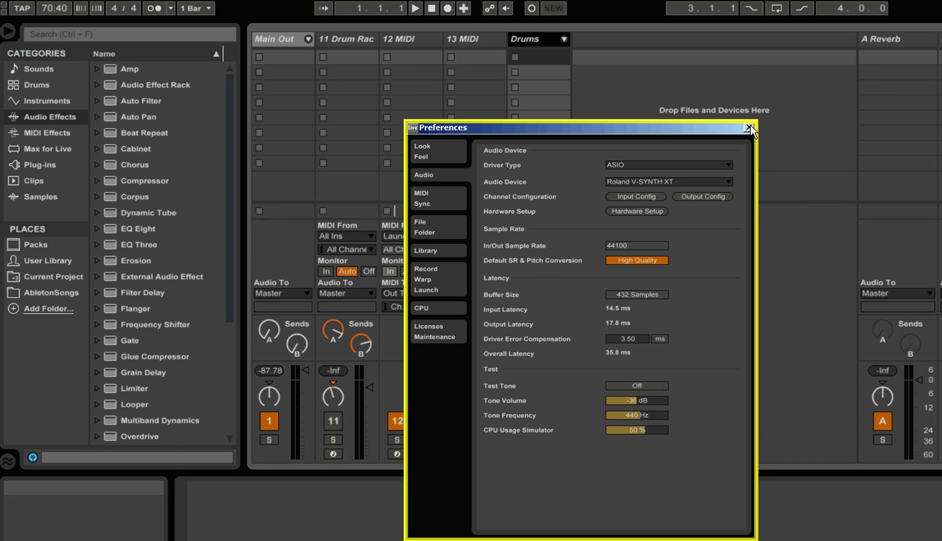
pyautogui.click(749, 127)
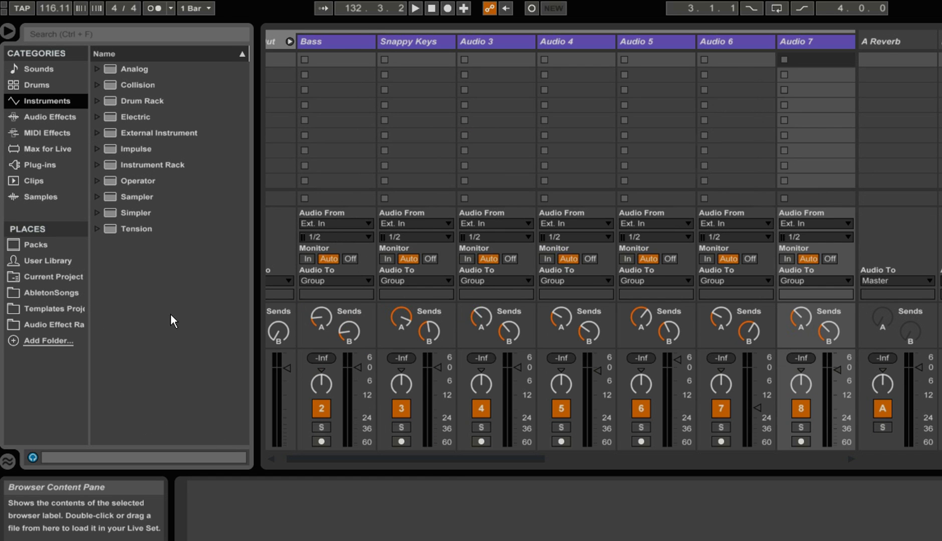
pyautogui.click(40, 152)
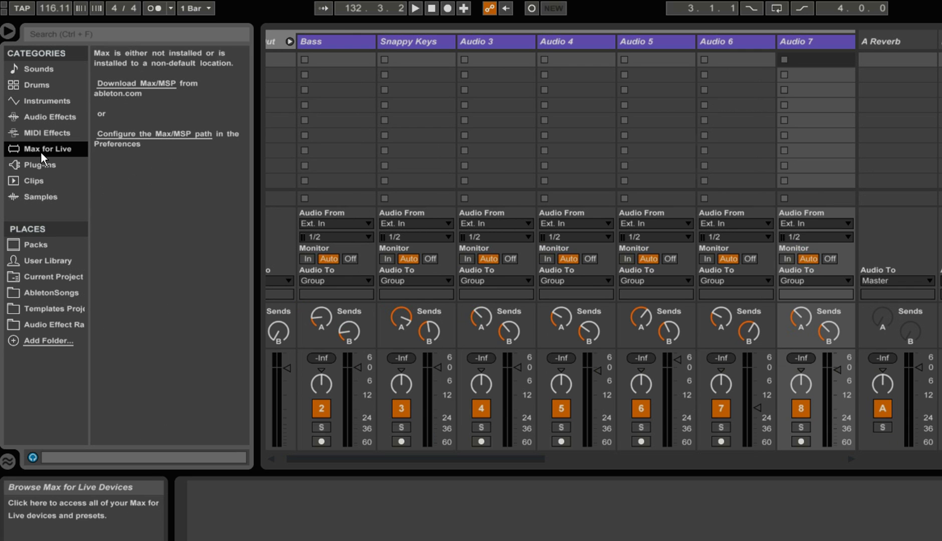
pyautogui.click(50, 128)
pyautogui.click(49, 117)
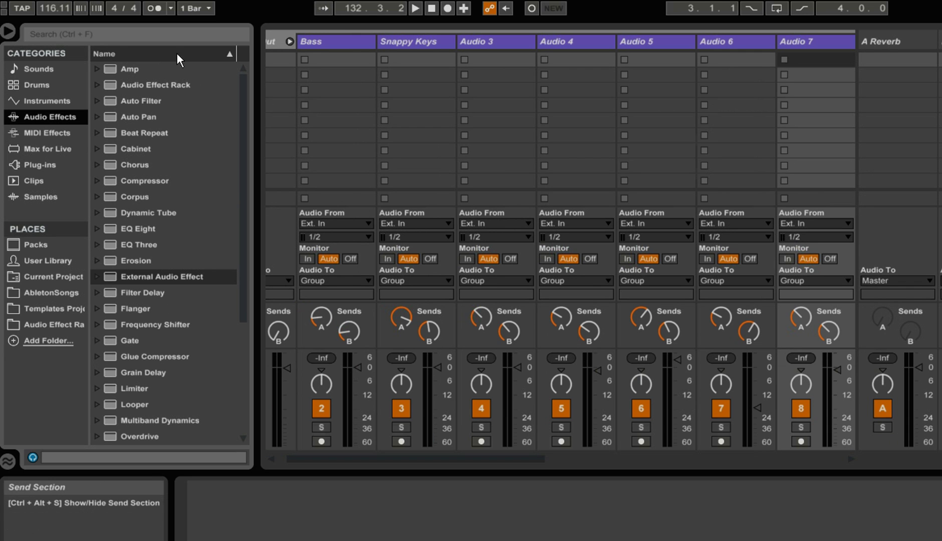
# Step: Reopen Preferences on the Audio tab to check the Phonic 1394 ASIO device settings
pyautogui.click(105, 1)
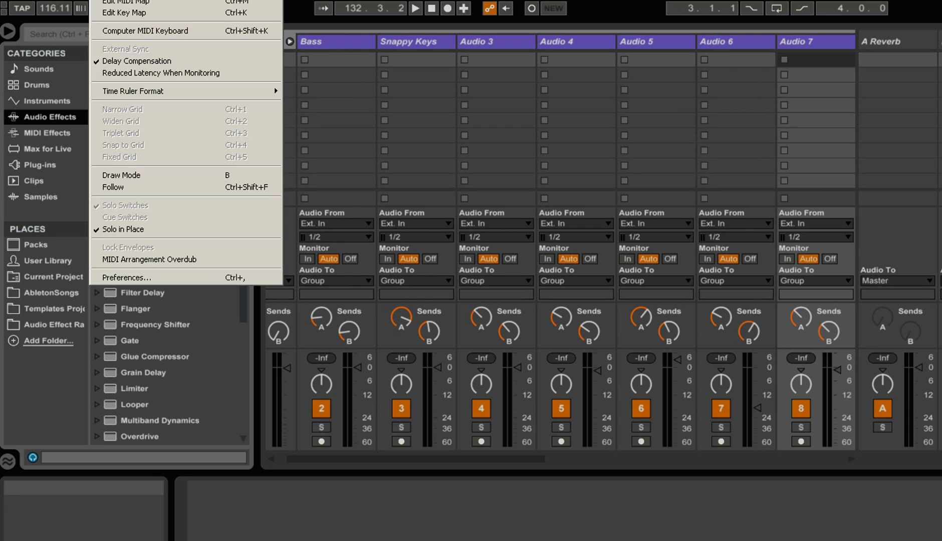
pyautogui.click(123, 279)
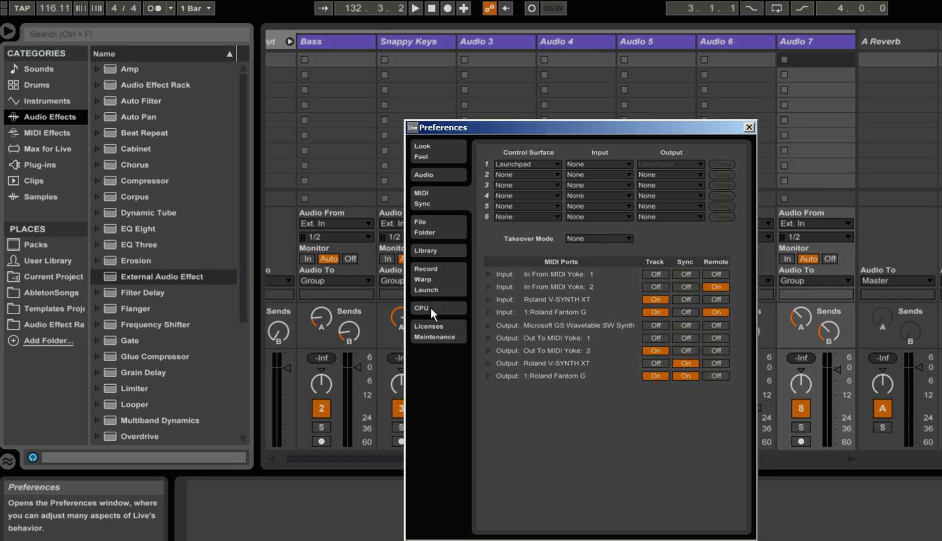
pyautogui.click(435, 174)
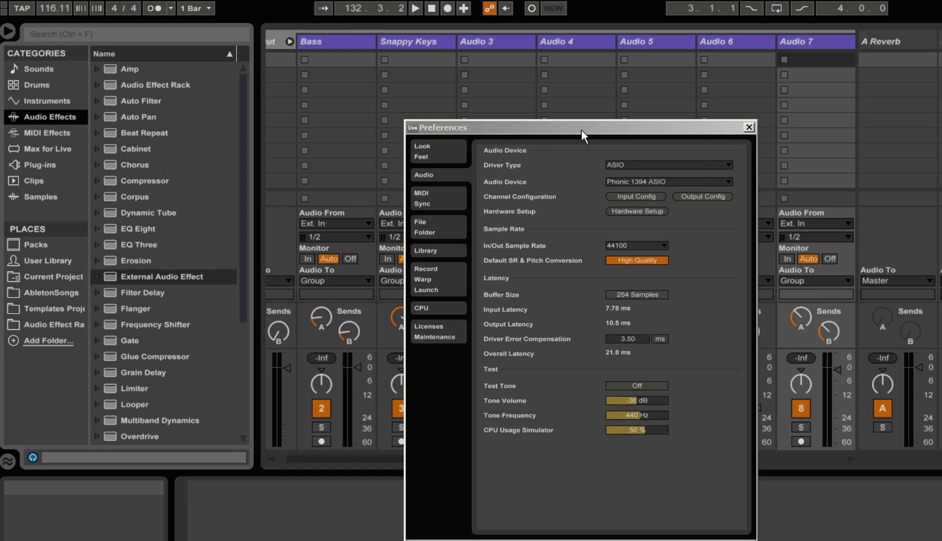
pyautogui.moveTo(581, 129); pyautogui.dragTo(528, 117)
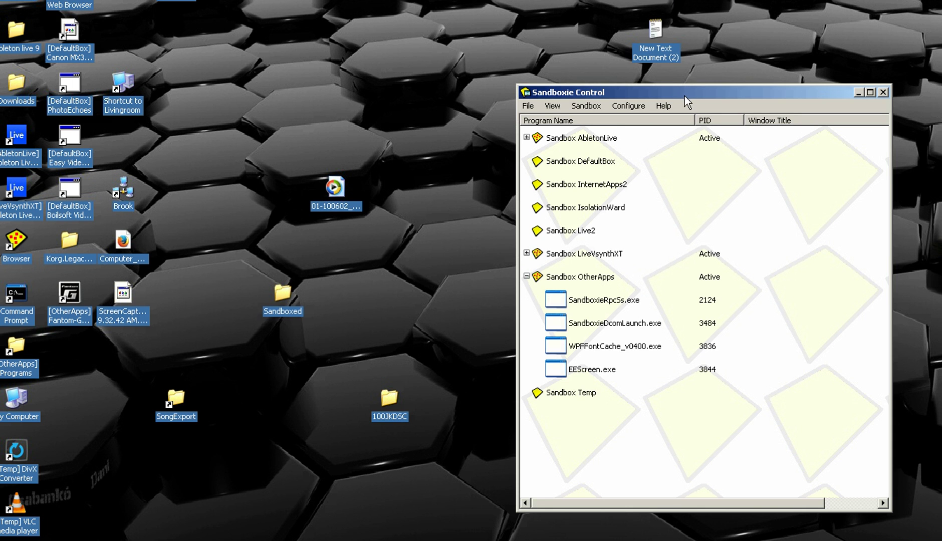
# Step: Centre the Sandboxie Control window and collapse the OtherApps sandbox's process list
pyautogui.moveTo(684, 96); pyautogui.dragTo(468, 48)
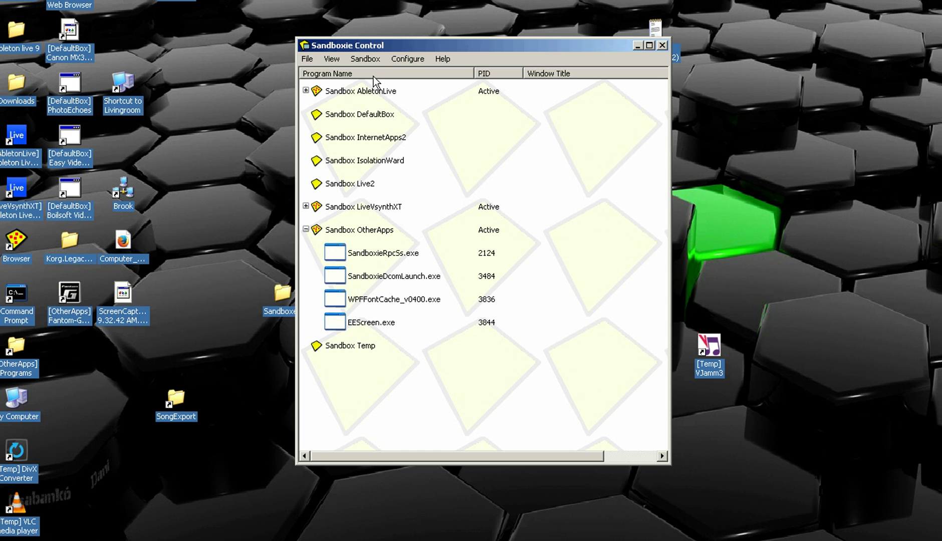
pyautogui.click(306, 230)
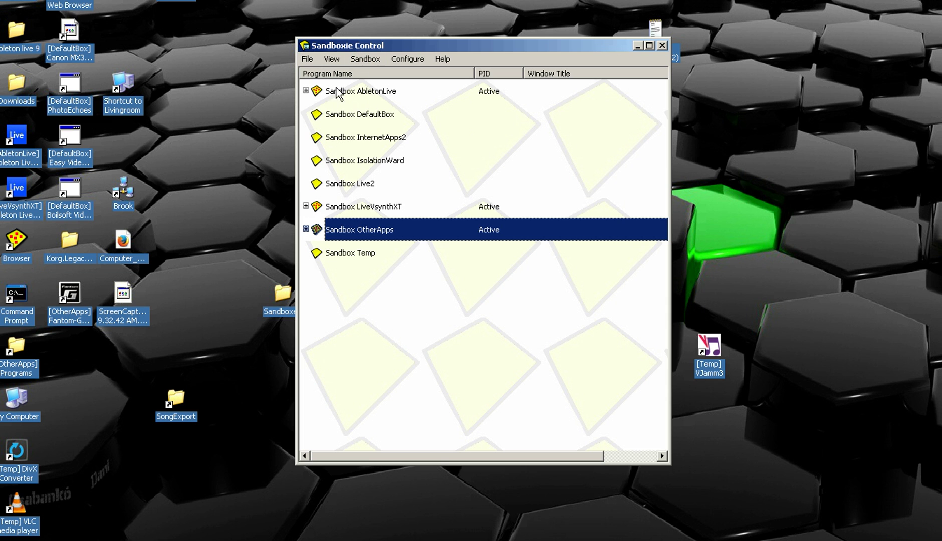
pyautogui.moveTo(391, 44); pyautogui.dragTo(428, 41)
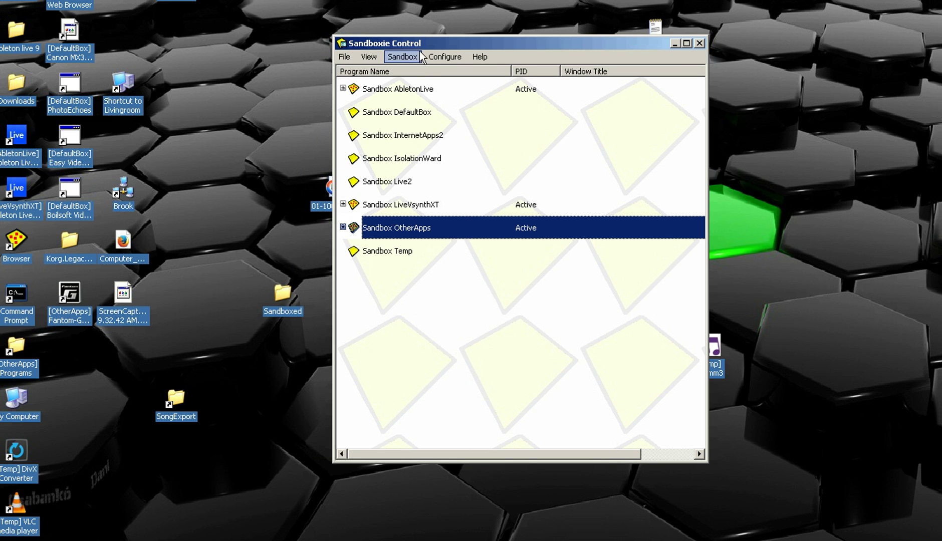
pyautogui.moveTo(419, 42); pyautogui.dragTo(452, 39)
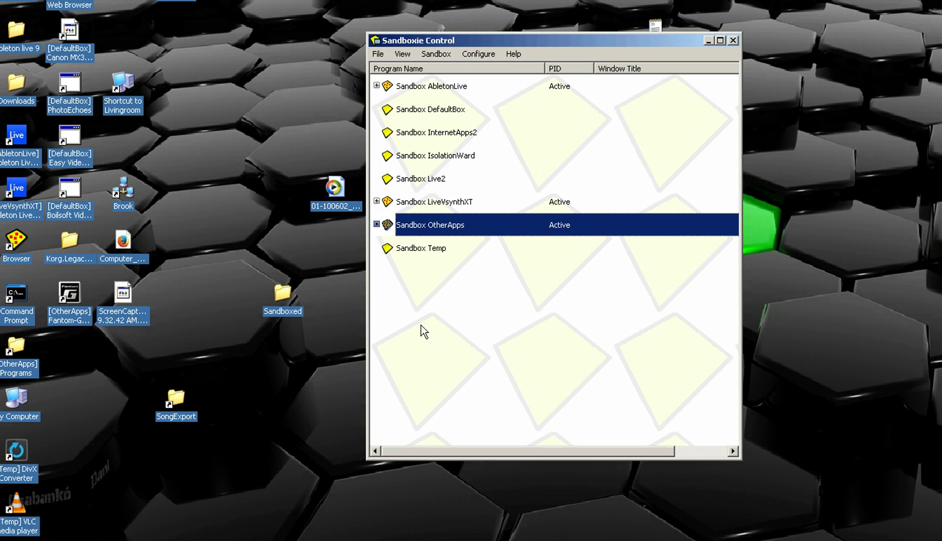
# Step: Create a new sandbox named livetest1
pyautogui.click(436, 52)
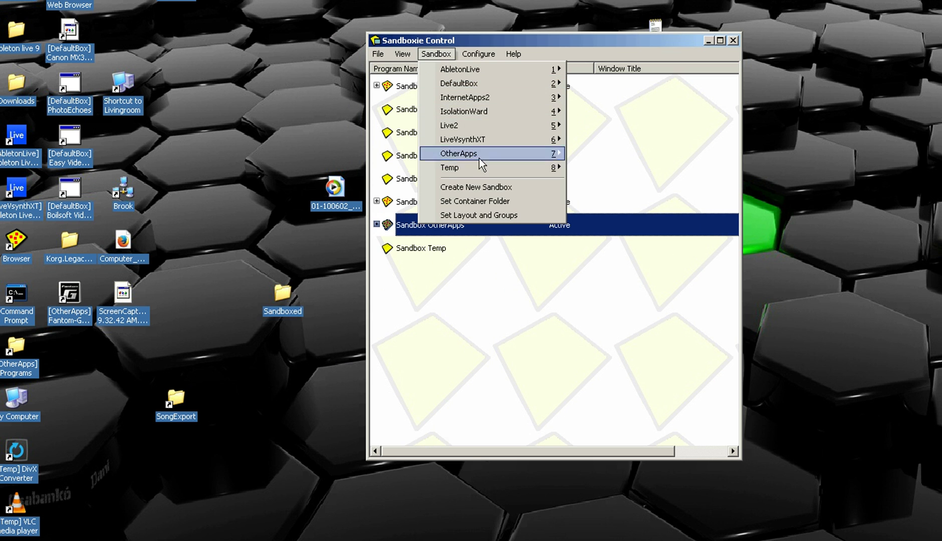
pyautogui.click(486, 189)
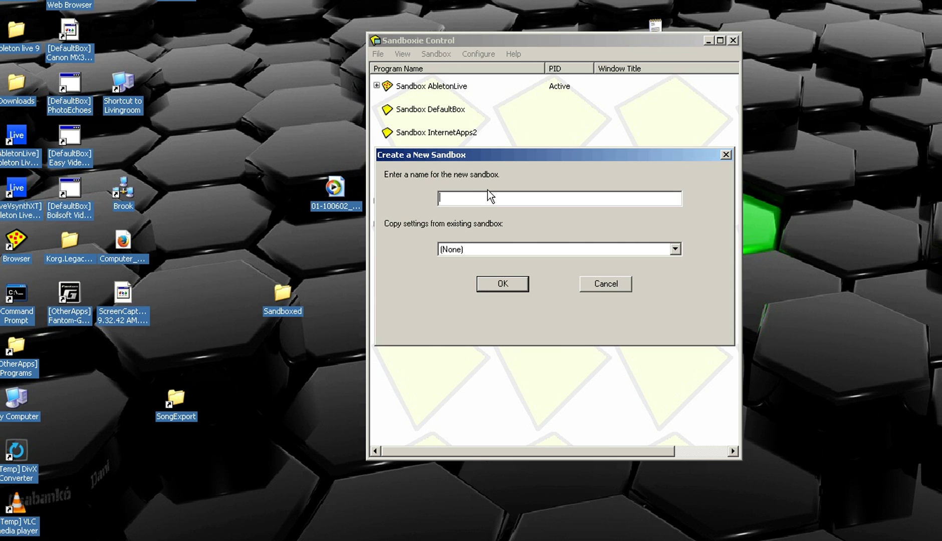
pyautogui.write('a')
pyautogui.press('BackSpace')
pyautogui.write('livetest1')
pyautogui.press('Return')
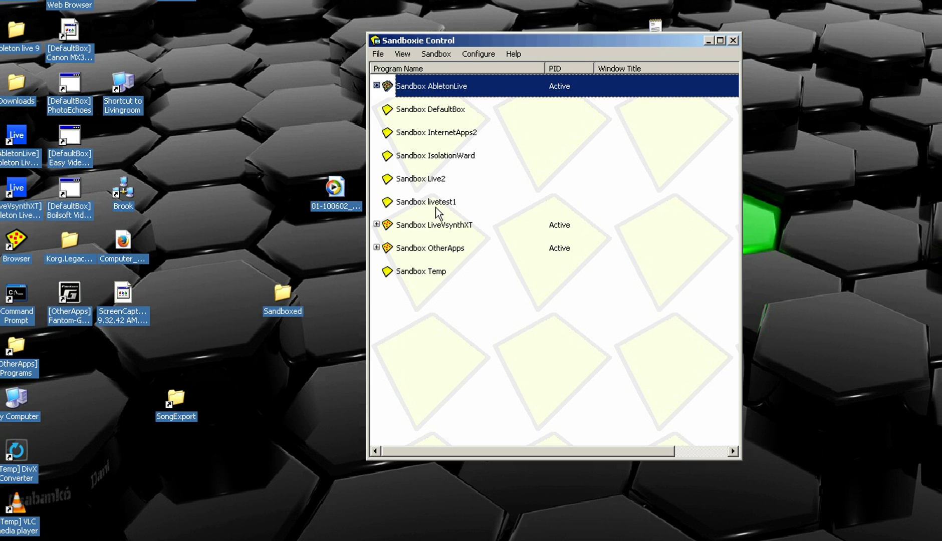
# Step: Create a second sandbox named Livetest2
pyautogui.click(440, 54)
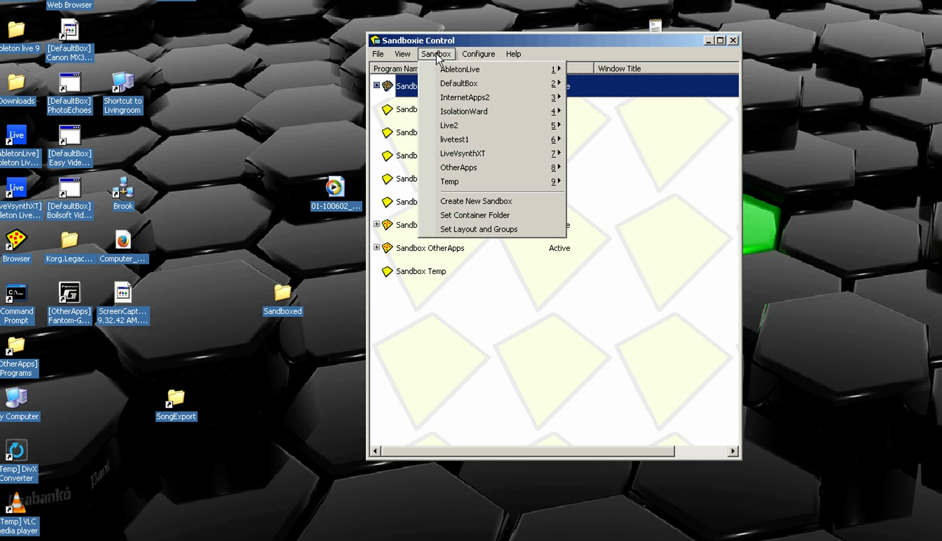
pyautogui.click(460, 203)
pyautogui.write('Li')
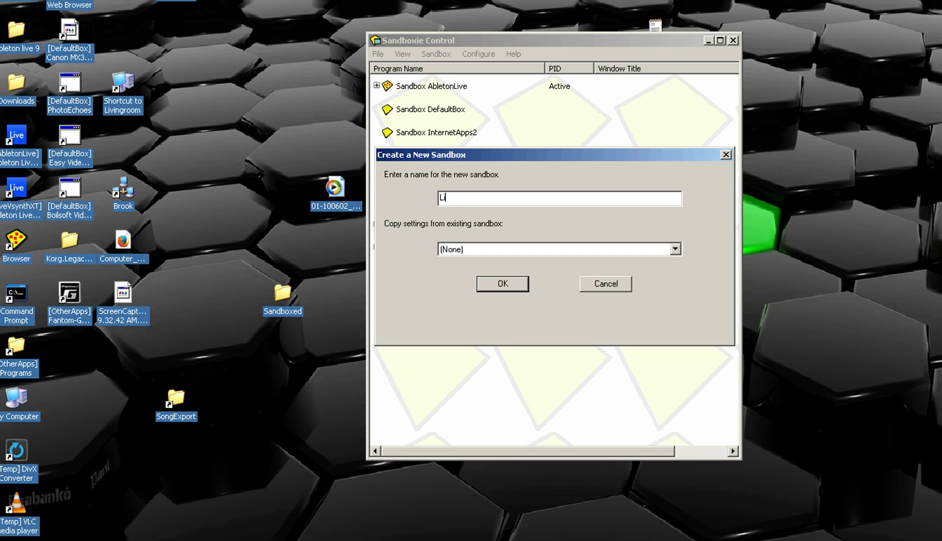
pyautogui.write('vetest2')
pyautogui.press('Return')
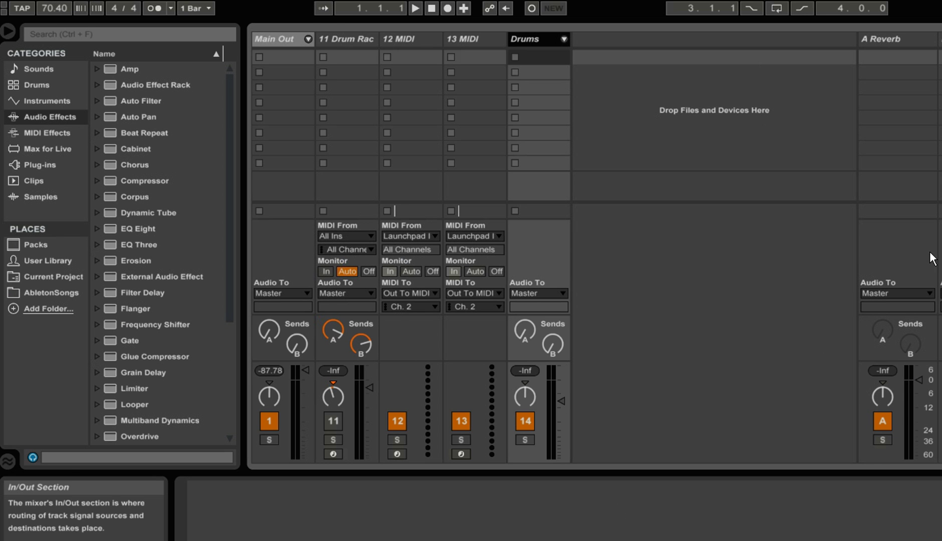
# Step: Quit Live without saving 'Untitled' and dismiss the Sandboxie sandbox age reminder
pyautogui.hotkey('ctrl', 'q')
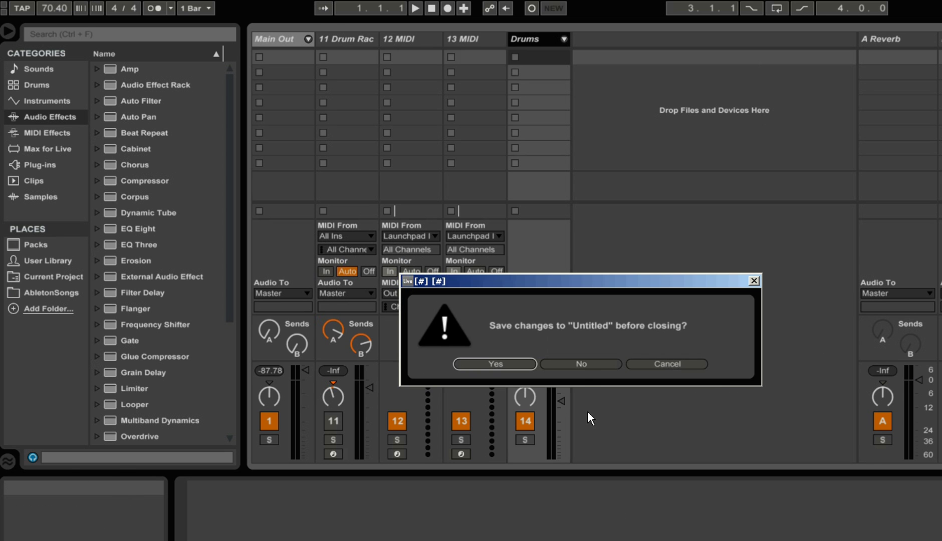
pyautogui.click(581, 365)
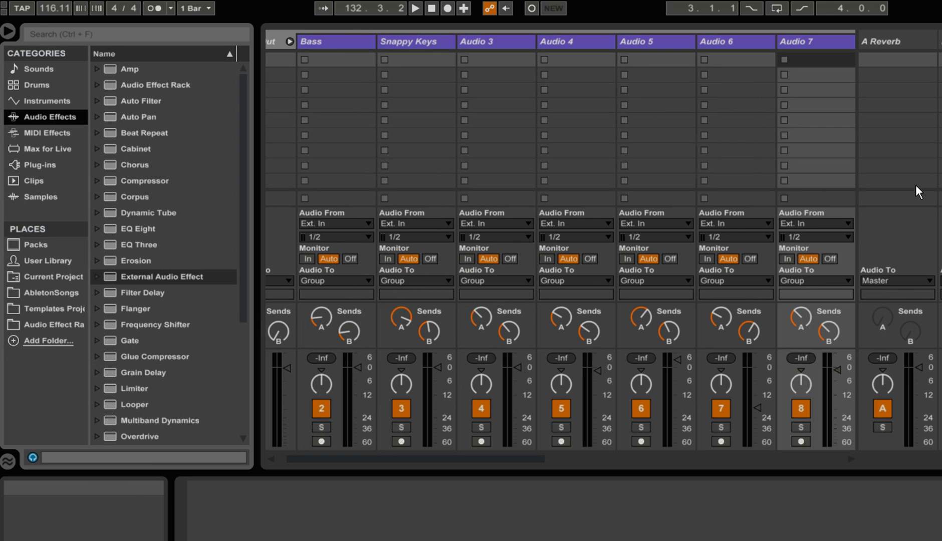
pyautogui.hotkey('ctrl', 'q')
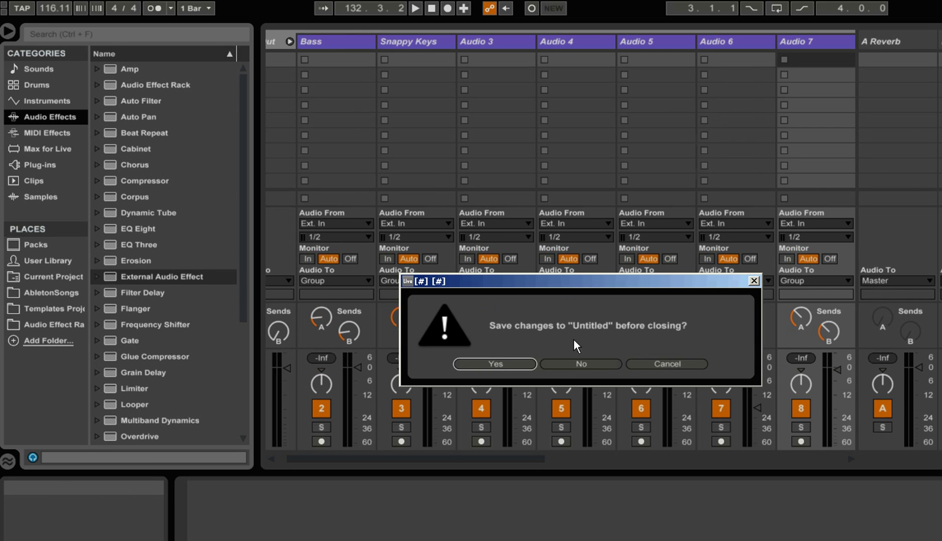
pyautogui.click(581, 361)
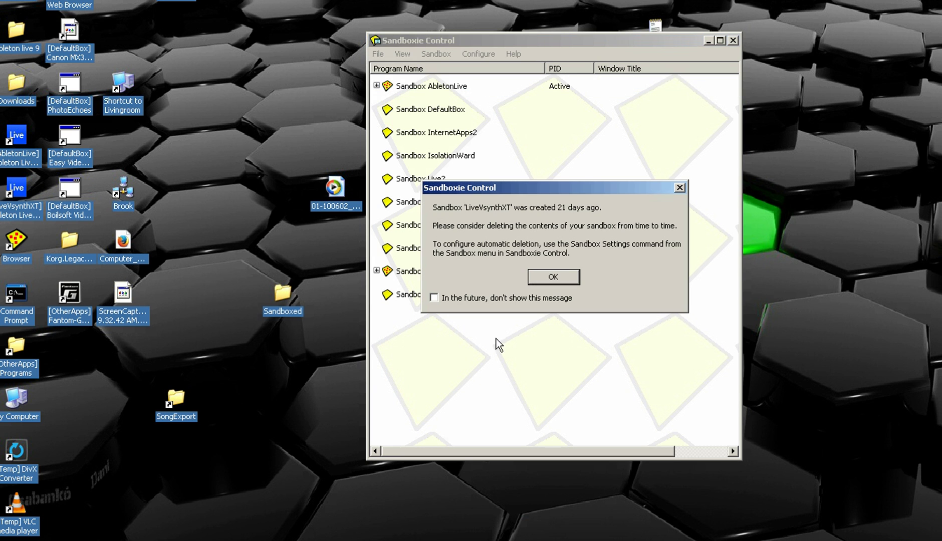
pyautogui.click(553, 277)
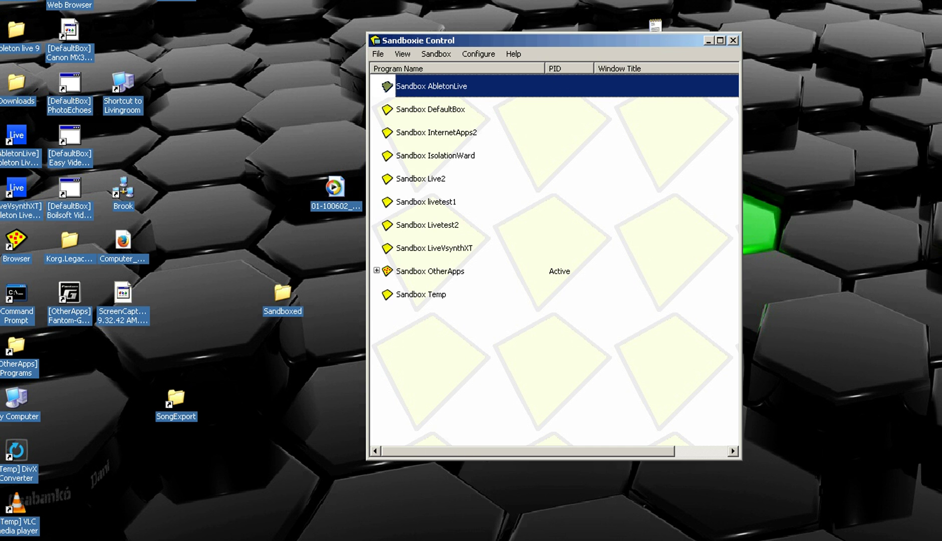
pyautogui.press('super')
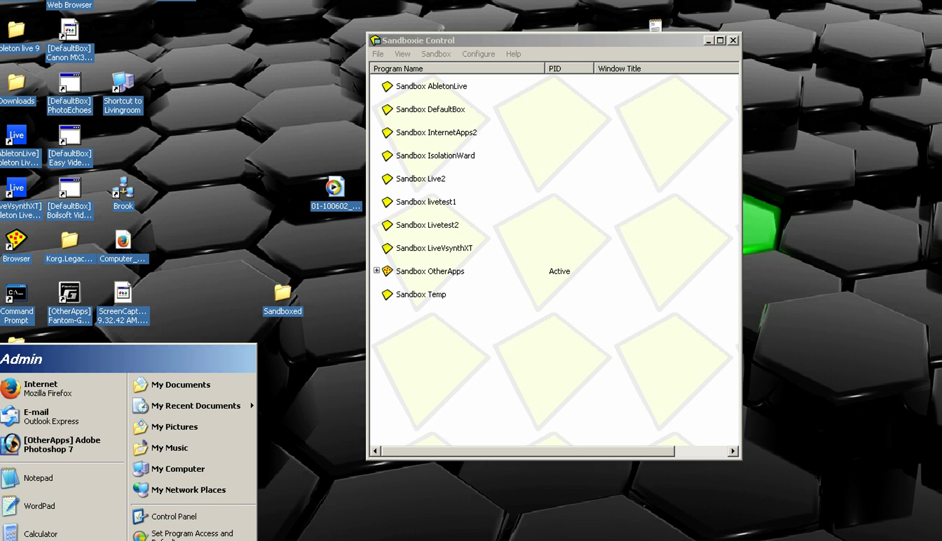
# Step: Run Ableton Live 9 Suite sandboxed in the livetest1 sandbox
pyautogui.moveTo(50, 540)
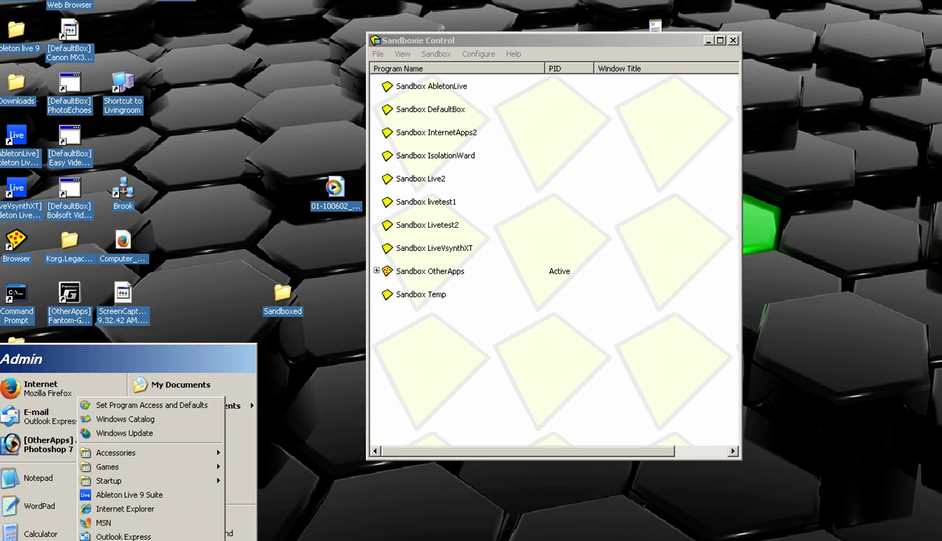
pyautogui.rightClick(149, 496)
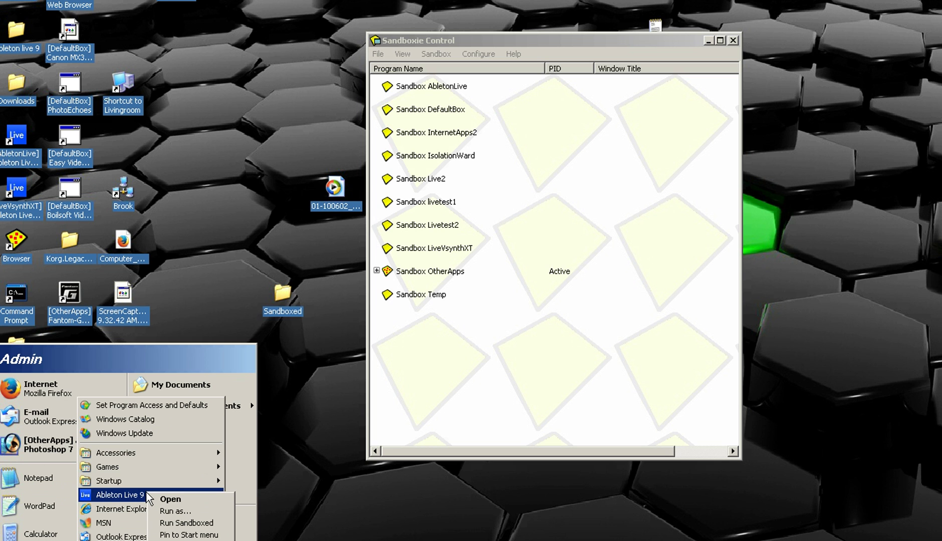
pyautogui.click(186, 522)
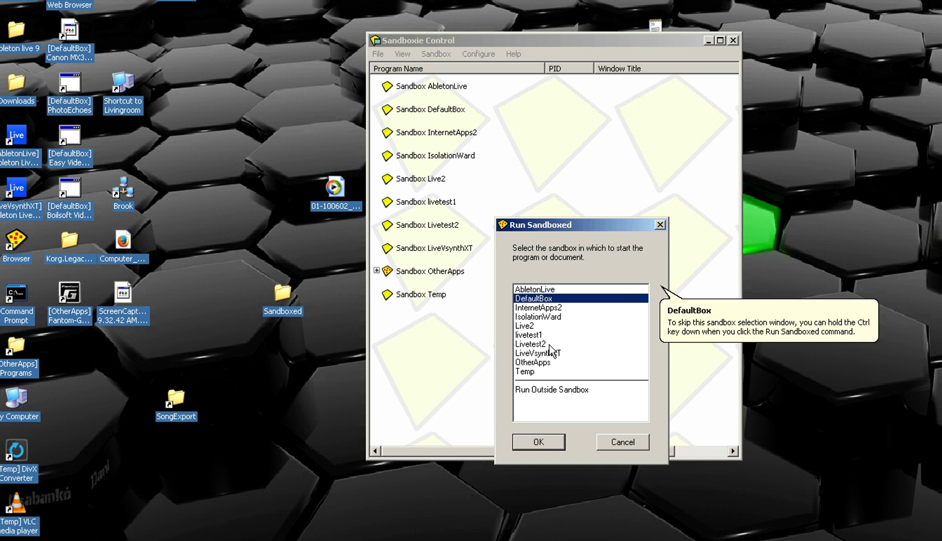
pyautogui.click(531, 334)
pyautogui.click(534, 445)
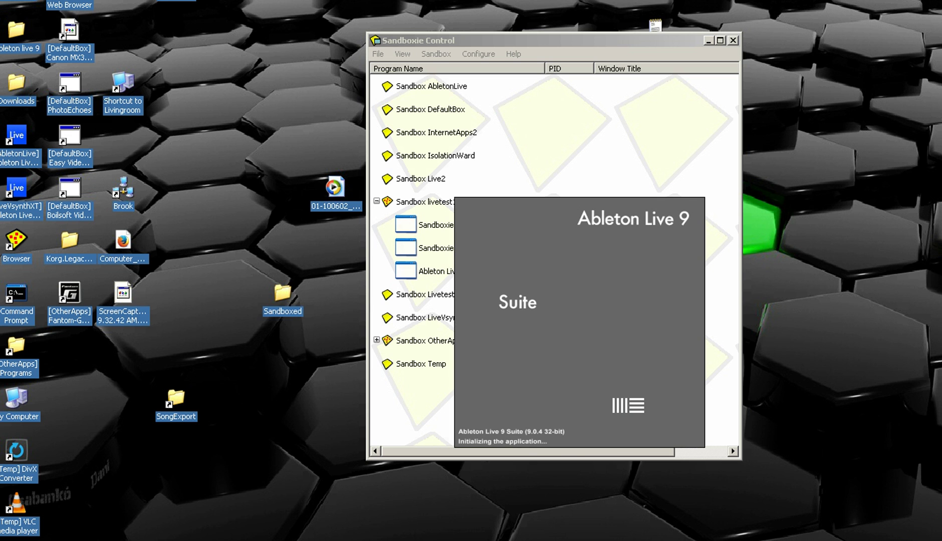
# Step: Run a second Ableton Live 9 Suite instance sandboxed in Livetest2
pyautogui.press('super')
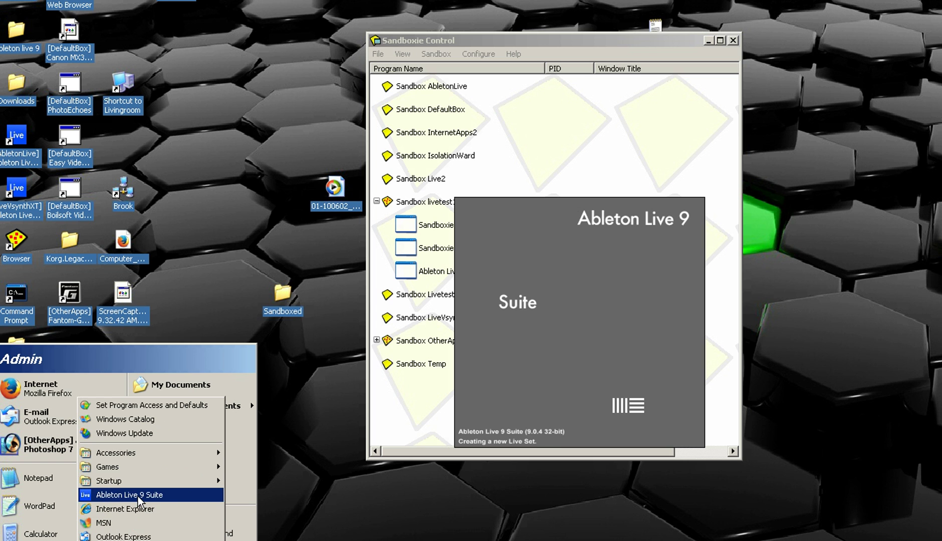
pyautogui.rightClick(139, 497)
pyautogui.click(190, 527)
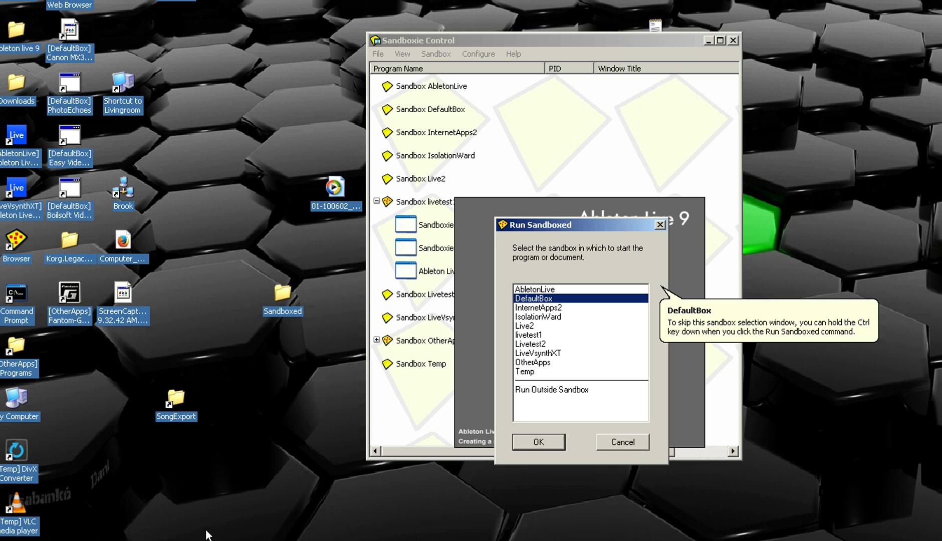
pyautogui.click(544, 345)
pyautogui.click(544, 440)
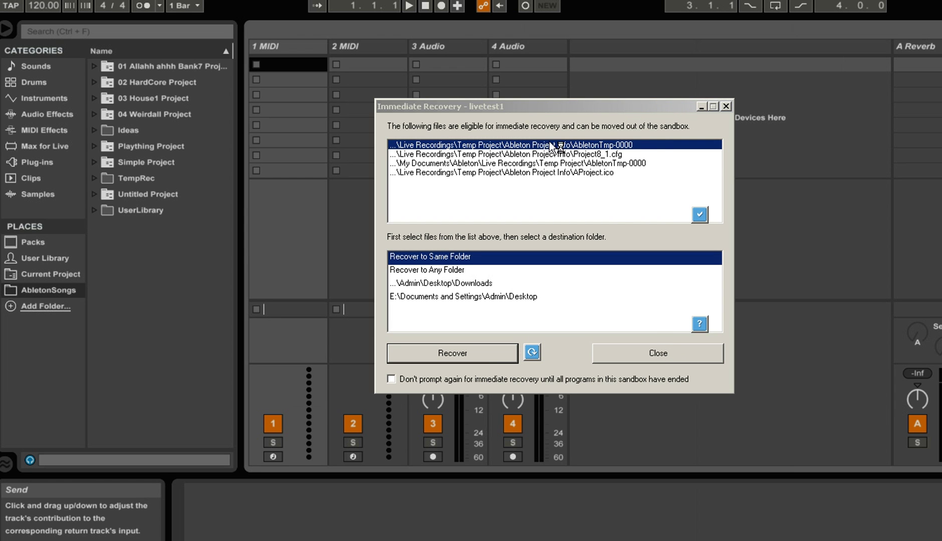
# Step: Turn off immediate recovery prompts for livetest1 and hide the Sandboxie Control window
pyautogui.click(414, 378)
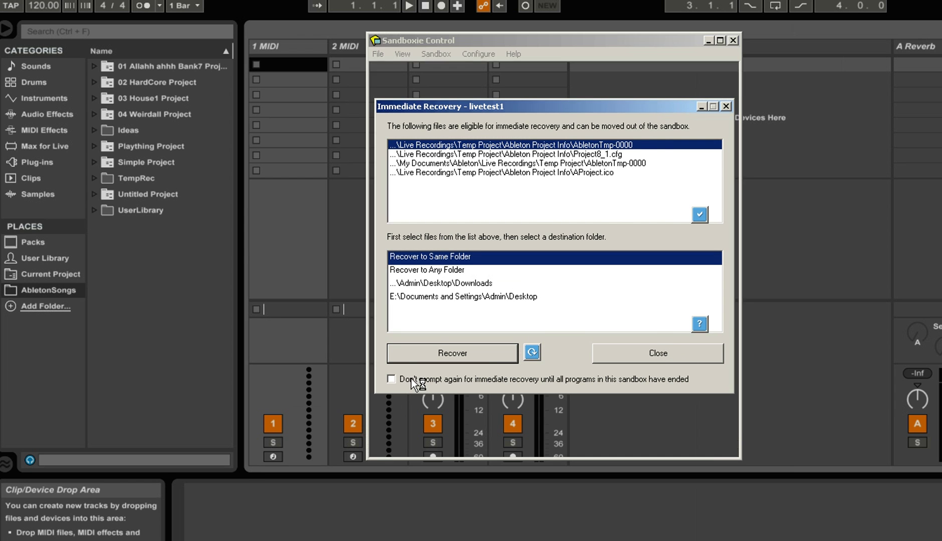
pyautogui.click(658, 352)
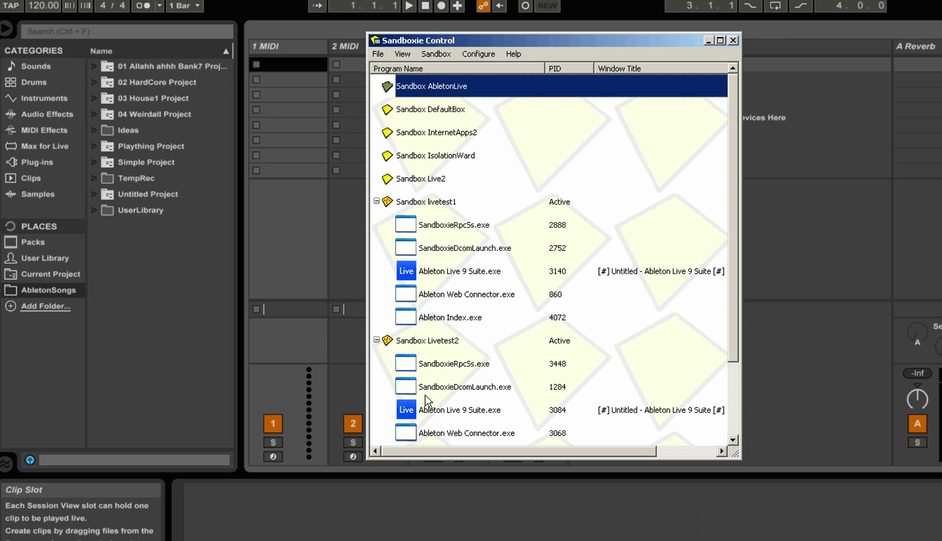
pyautogui.click(733, 40)
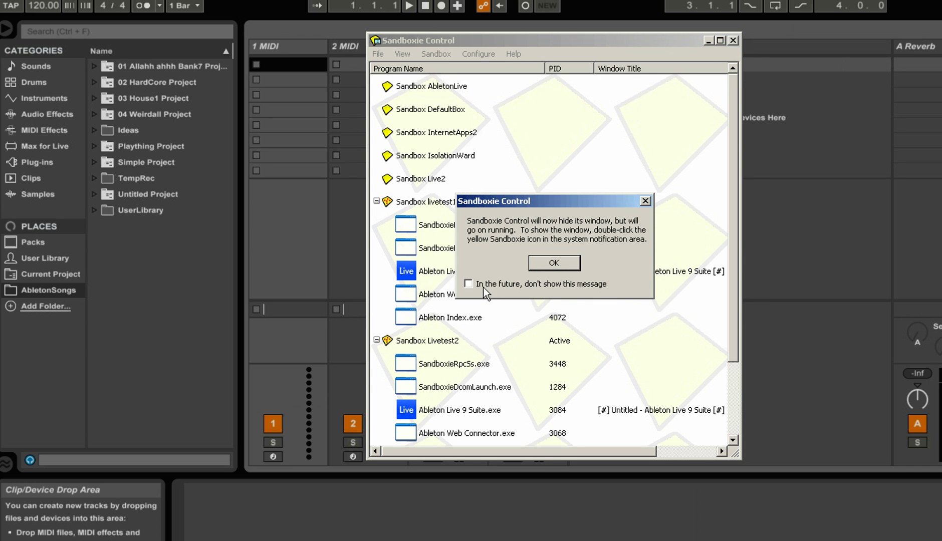
pyautogui.click(542, 269)
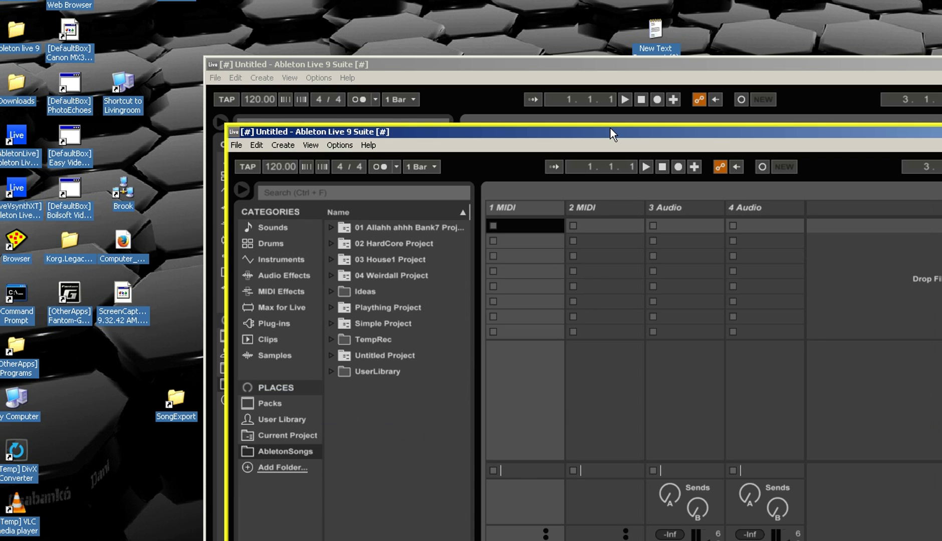
# Step: Move one Live window down-left and show MIDI Effects in the lower window's browser
pyautogui.moveTo(593, 129); pyautogui.dragTo(358, 164)
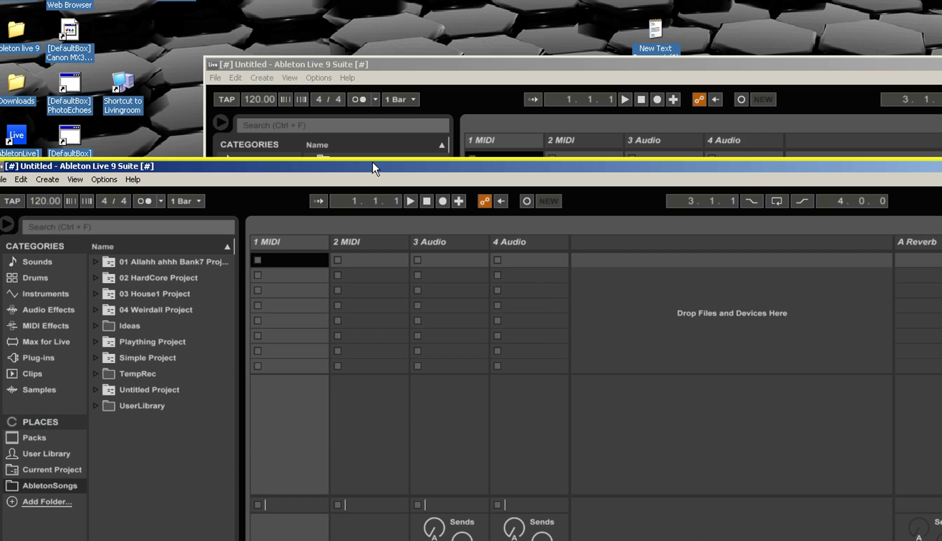
pyautogui.click(329, 65)
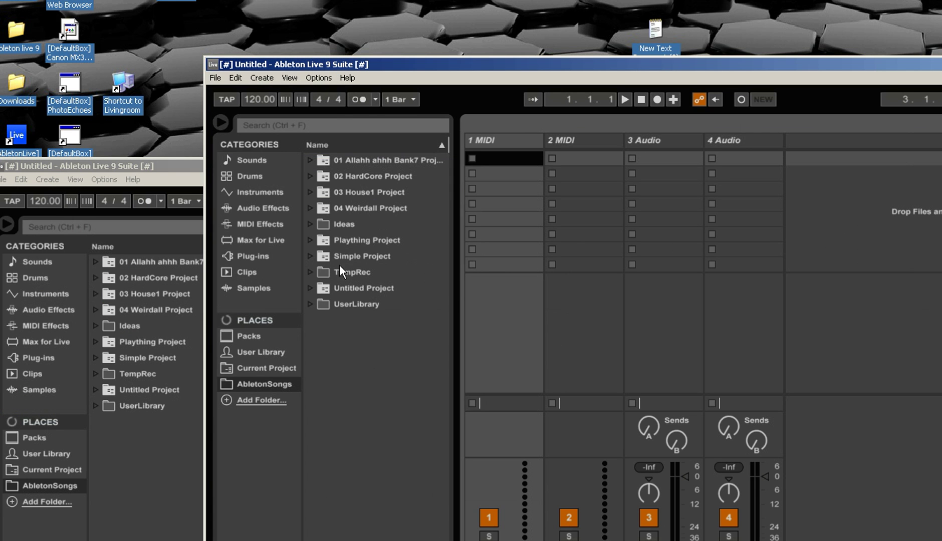
pyautogui.click(51, 348)
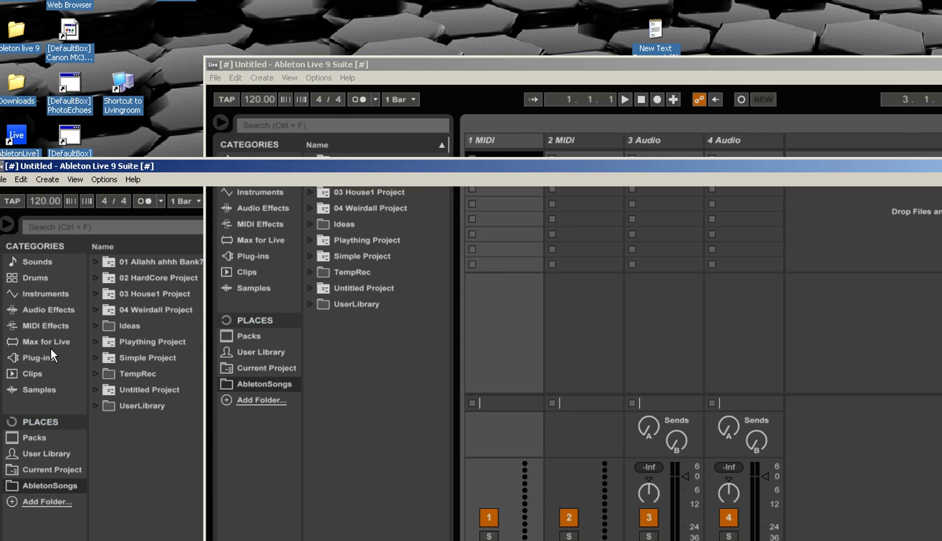
pyautogui.click(43, 324)
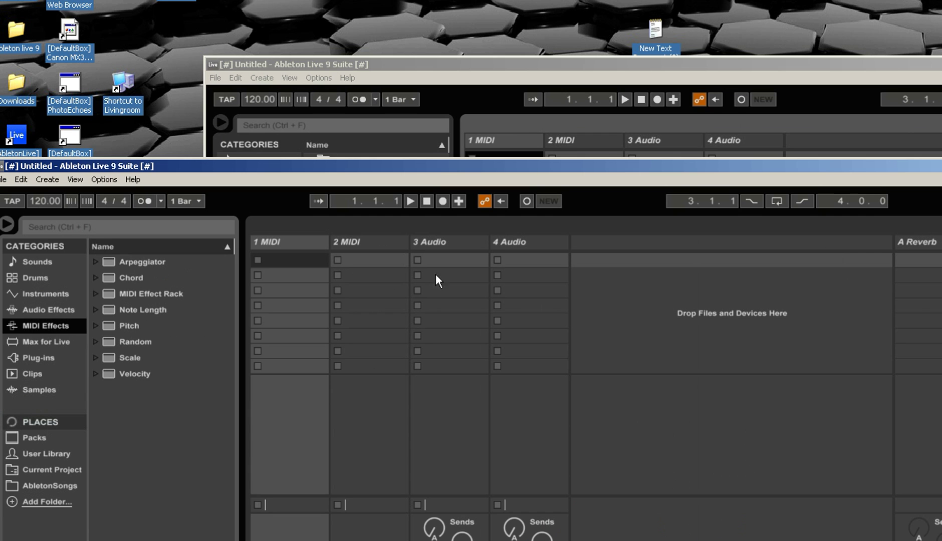
pyautogui.click(401, 95)
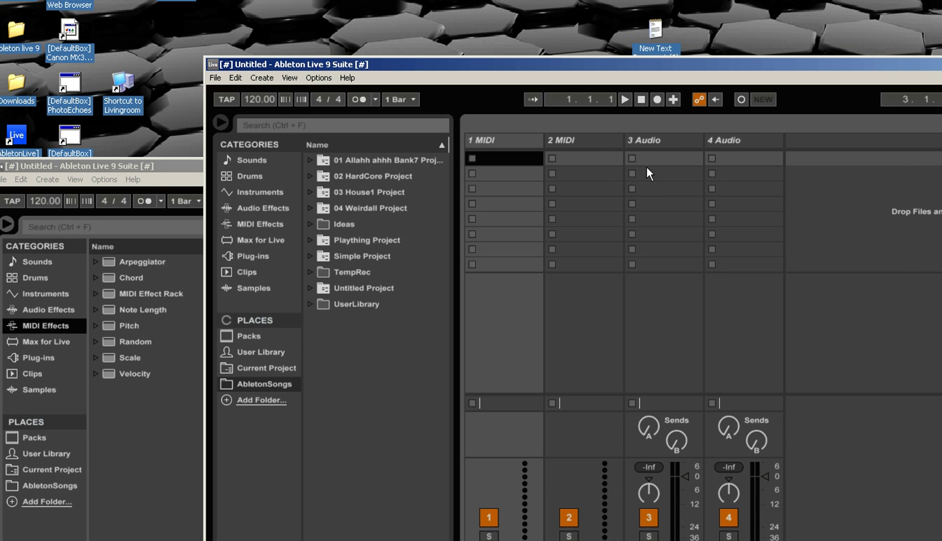
pyautogui.click(155, 176)
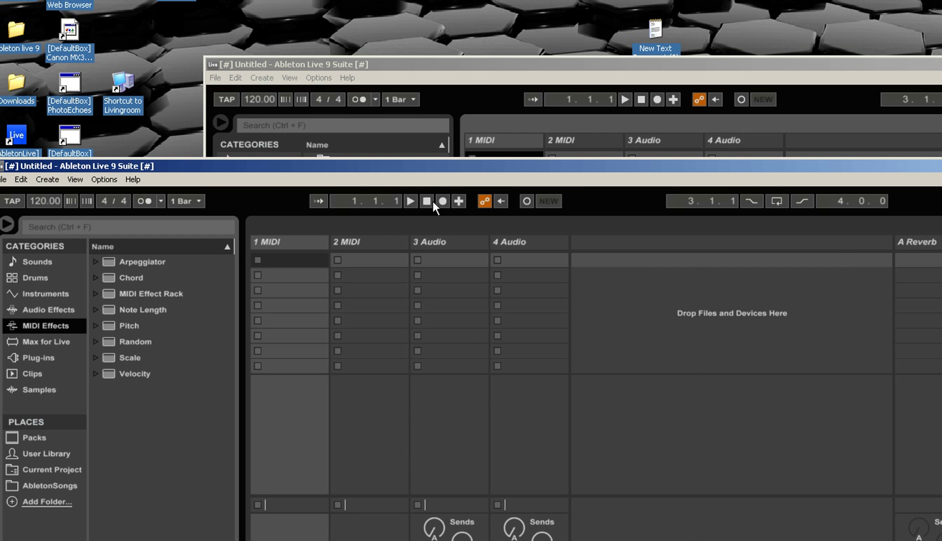
pyautogui.click(445, 62)
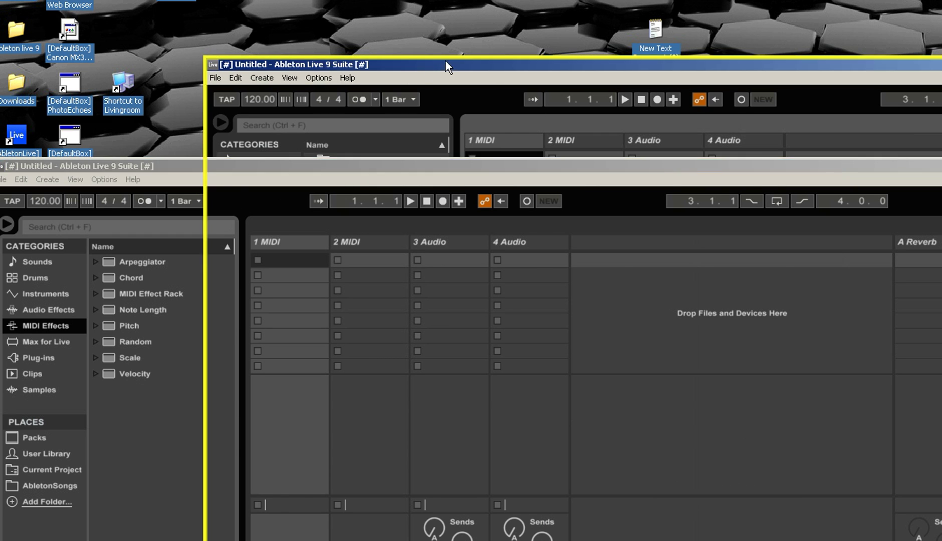